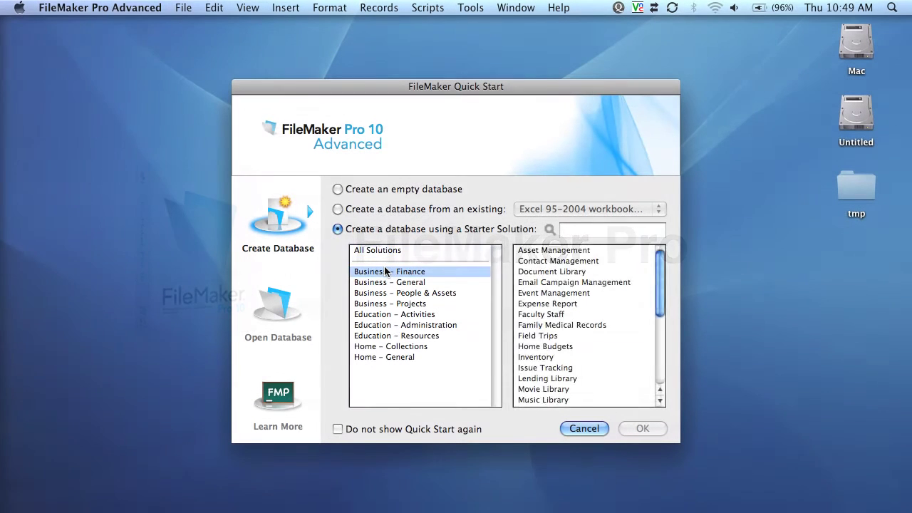
# Create a database from the Email Campaign Management starter solution in the Home - General category
pyautogui.press('Down')
pyautogui.press('Down')
pyautogui.press('Down')
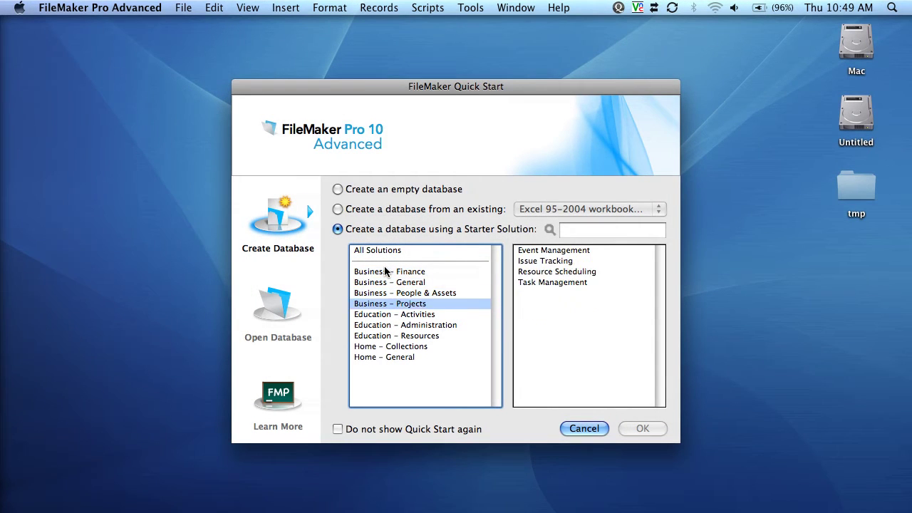
pyautogui.press('Down')
pyautogui.press('Down')
pyautogui.press('Down')
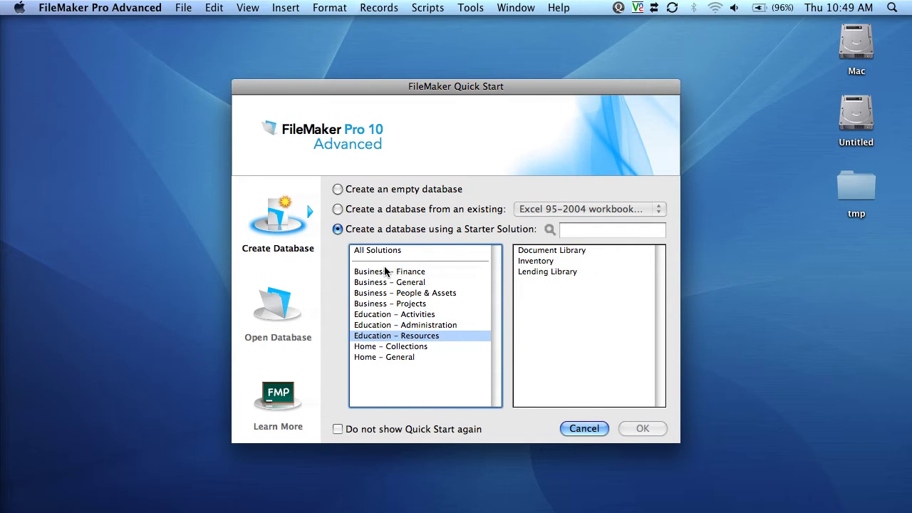
pyautogui.press('Down')
pyautogui.press('Down')
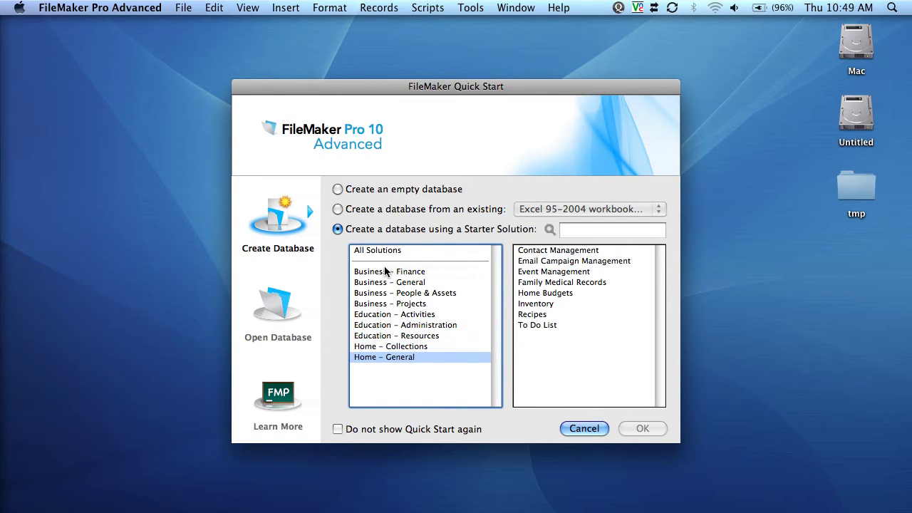
pyautogui.click(556, 261)
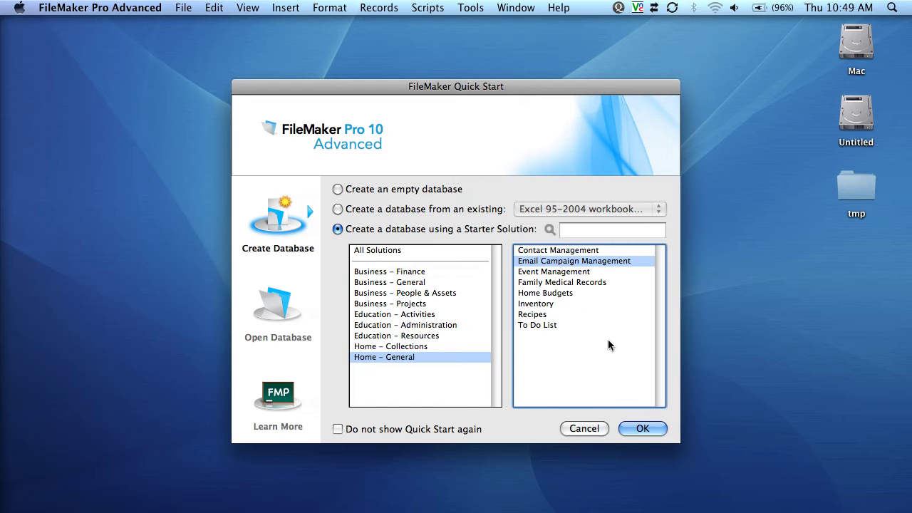
pyautogui.click(631, 429)
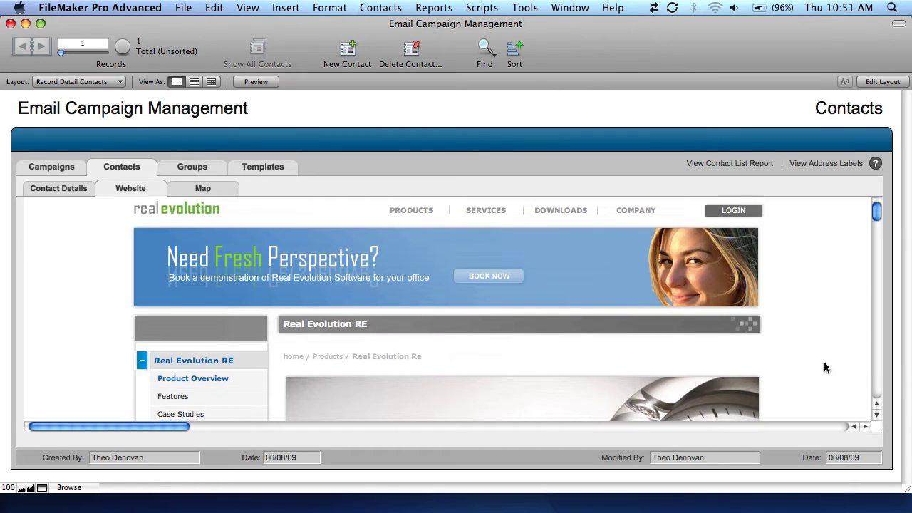
# Examine the web page embedded in the contact record's Website view down to its footer
pyautogui.scroll(-5, 825, 367)
pyautogui.scroll(-10, 824, 367)
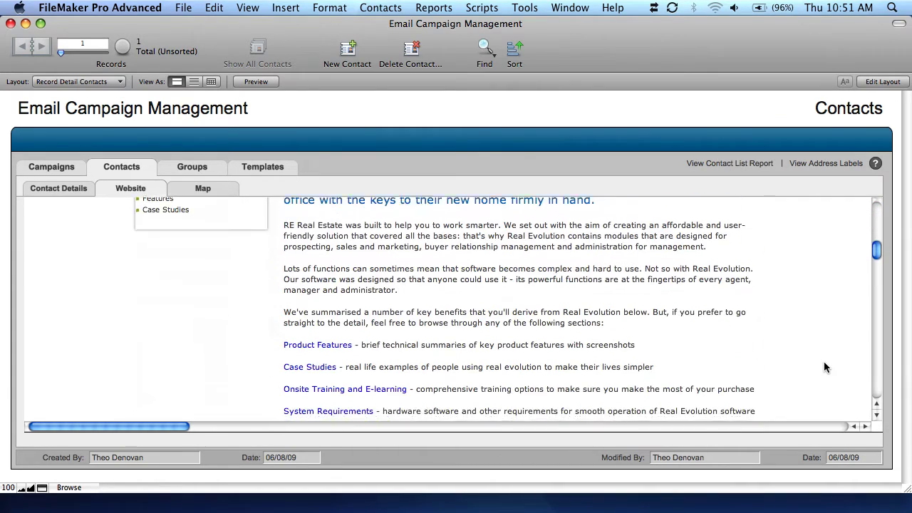
pyautogui.scroll(-10, 825, 367)
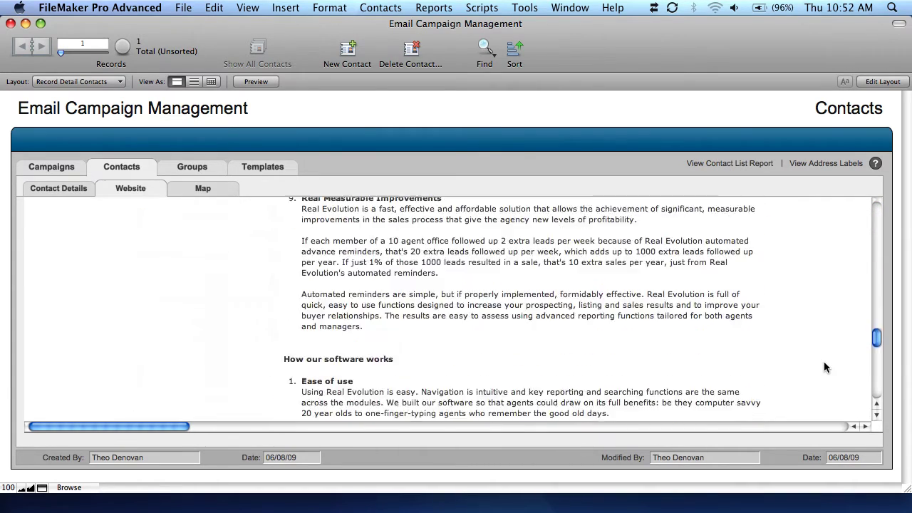
pyautogui.scroll(-10, 824, 367)
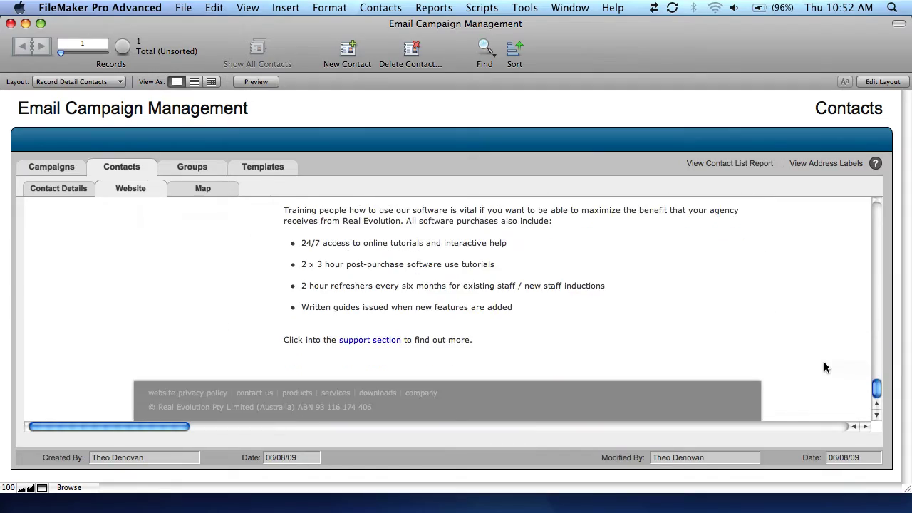
pyautogui.scroll(10, 824, 367)
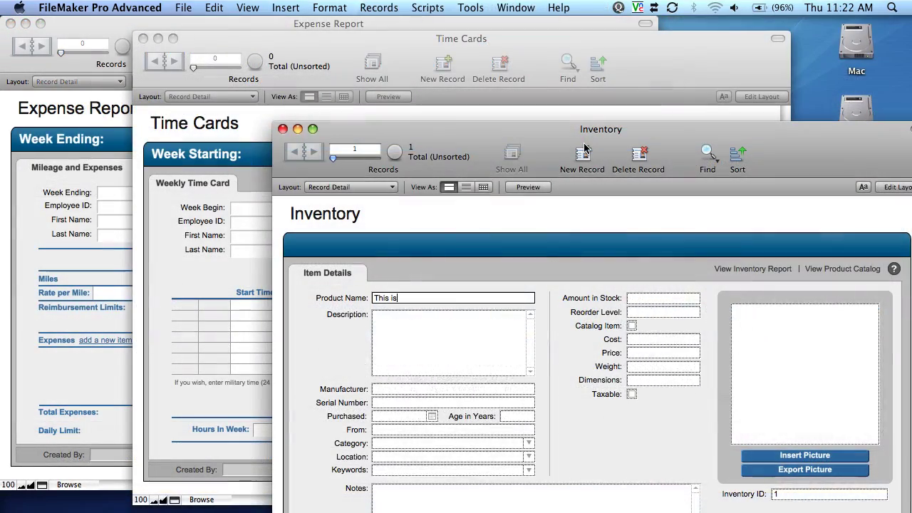
# Finish the inventory record's product name with "inventory item." and bring the Expense Report and Time Cards windows forward in turn
pyautogui.write('entory item.')
pyautogui.click(507, 28)
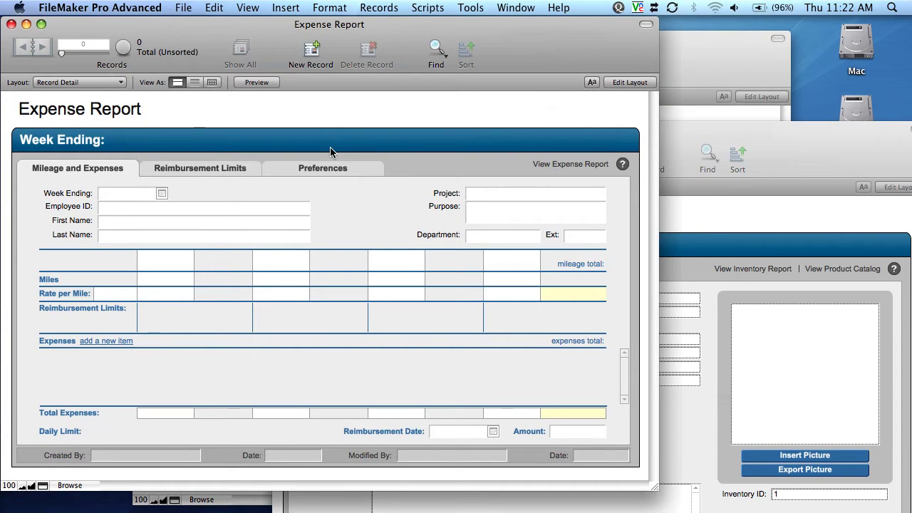
pyautogui.click(717, 66)
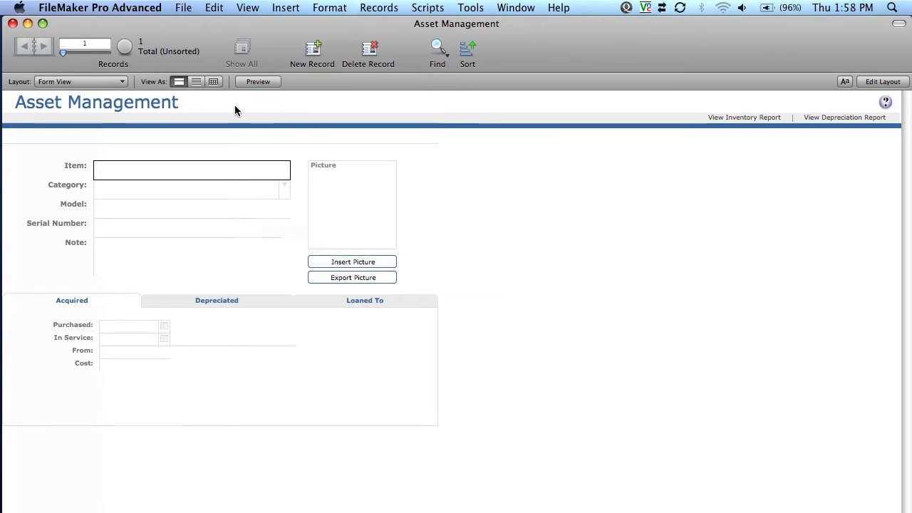
# Fill in the asset record with item "This is an asset", category Computers and model 24454
pyautogui.write('This is an a')
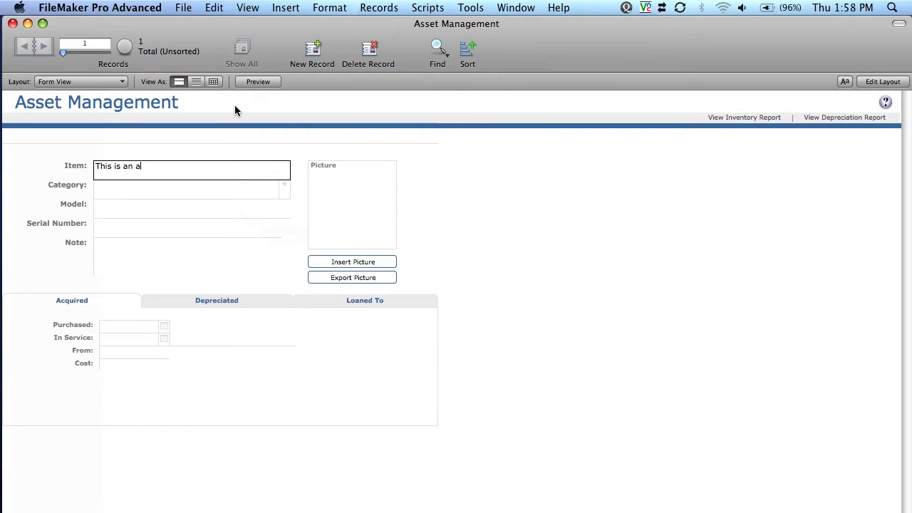
pyautogui.write('sset')
pyautogui.click(153, 190)
pyautogui.click(284, 188)
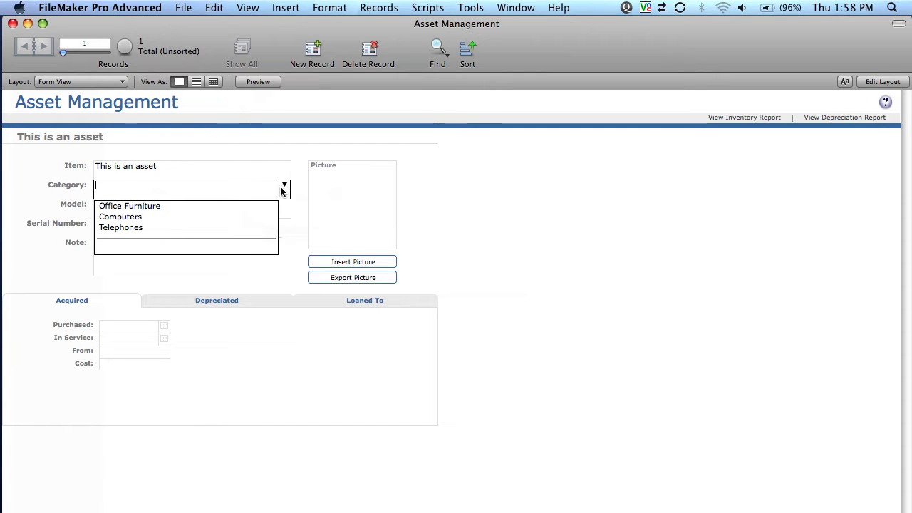
pyautogui.click(175, 217)
pyautogui.write('24454')
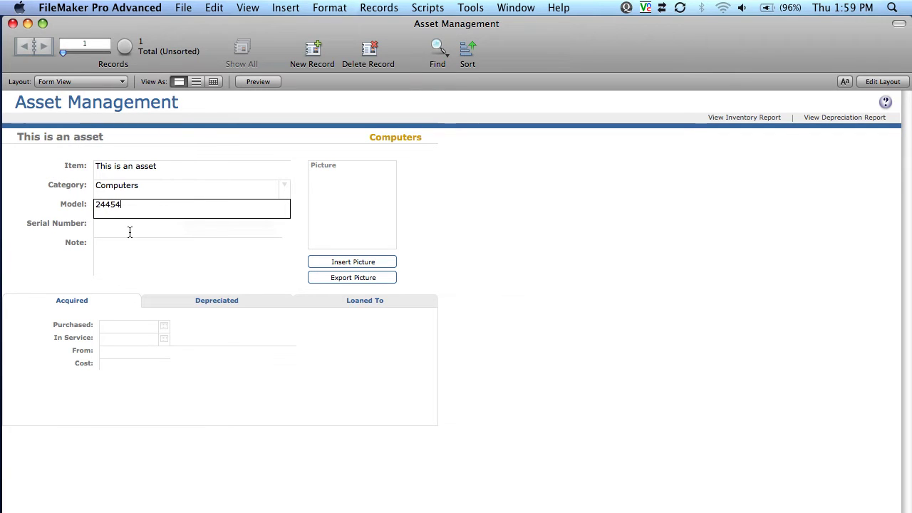
pyautogui.click(130, 231)
pyautogui.write('3')
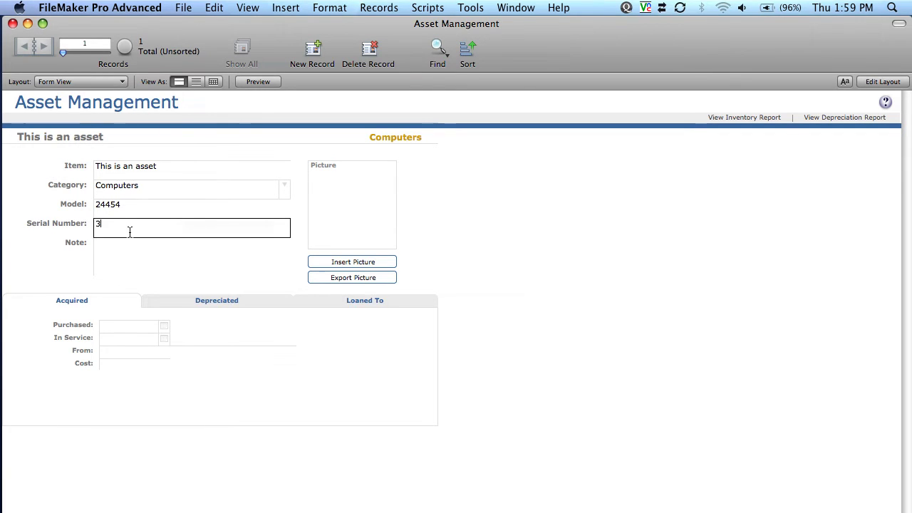
pyautogui.write('2423-454-45')
pyautogui.click(132, 246)
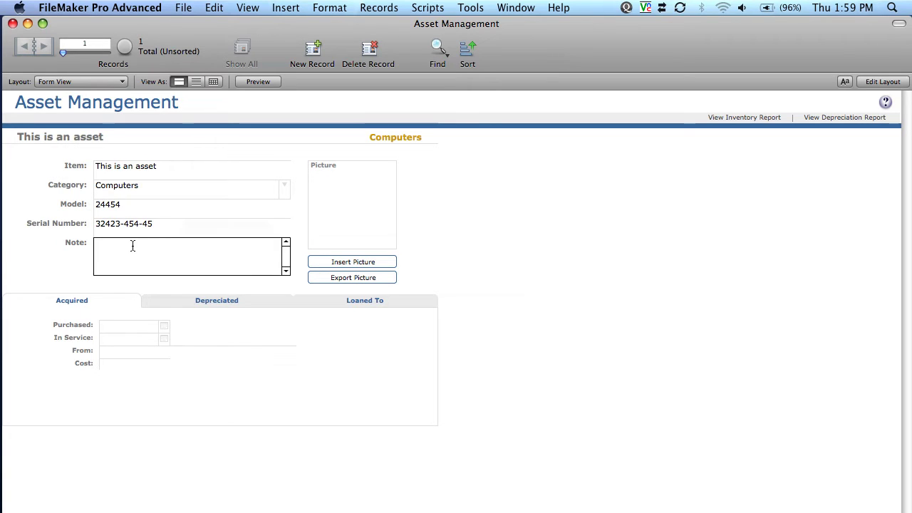
pyautogui.write('anything can go here!')
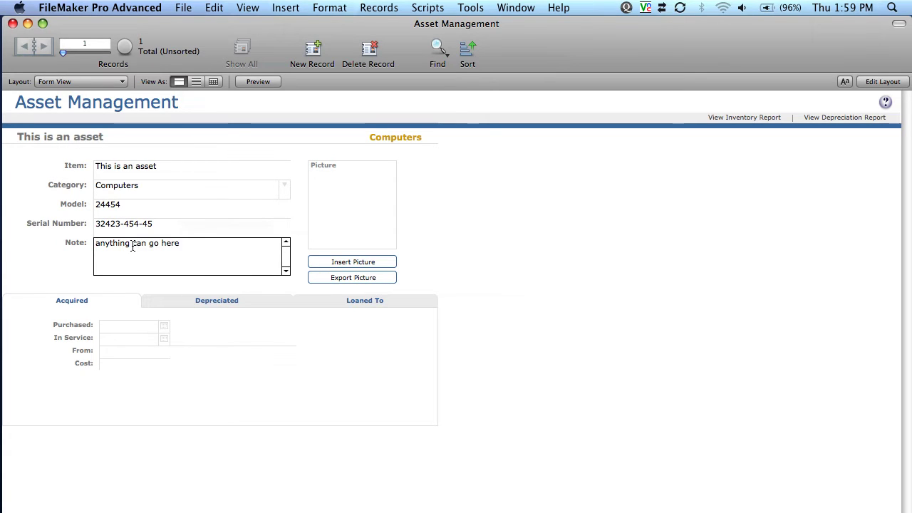
# Pick an August 2009 purchase date for the asset and open the In Service date calendar
pyautogui.click(157, 327)
pyautogui.write('2')
pyautogui.click(164, 326)
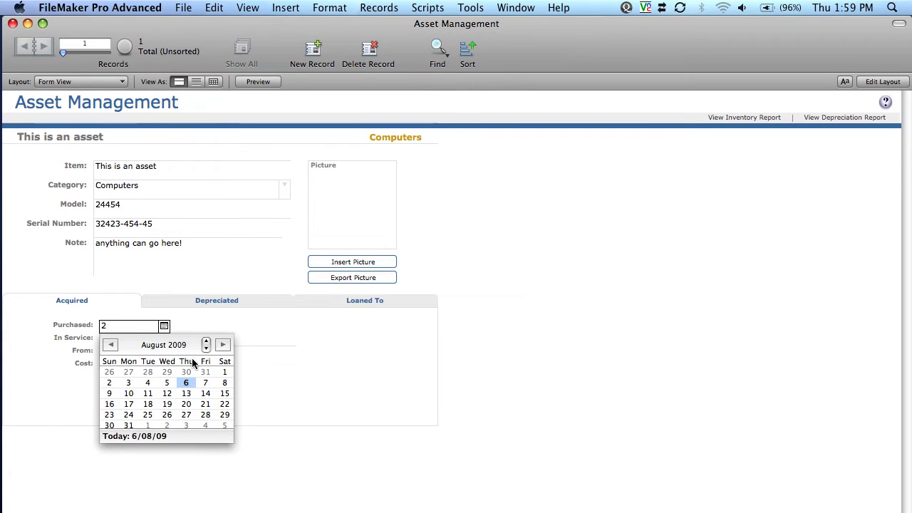
pyautogui.click(187, 389)
pyautogui.click(164, 340)
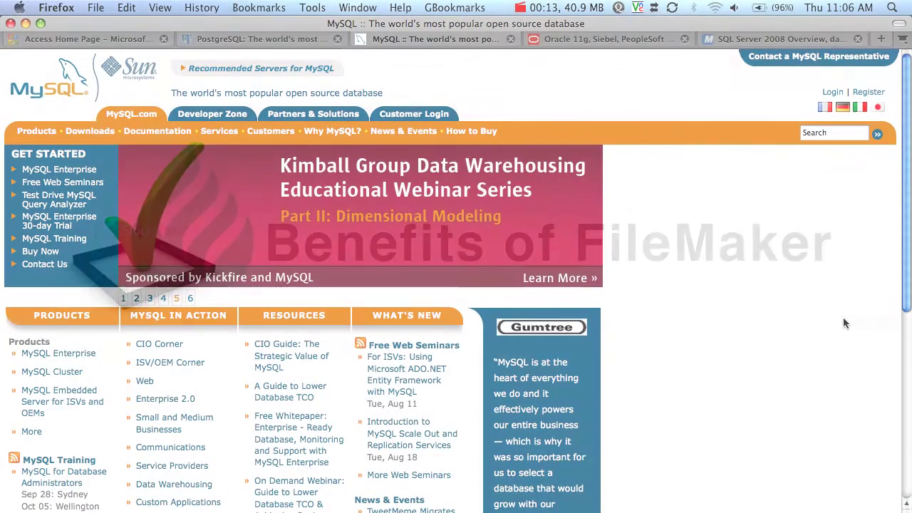
# Examine the MySQL and Oracle home pages in Firefox and switch to the SQL Server 2008 overview page
pyautogui.scroll(-3, 843, 324)
pyautogui.scroll(-10, 844, 323)
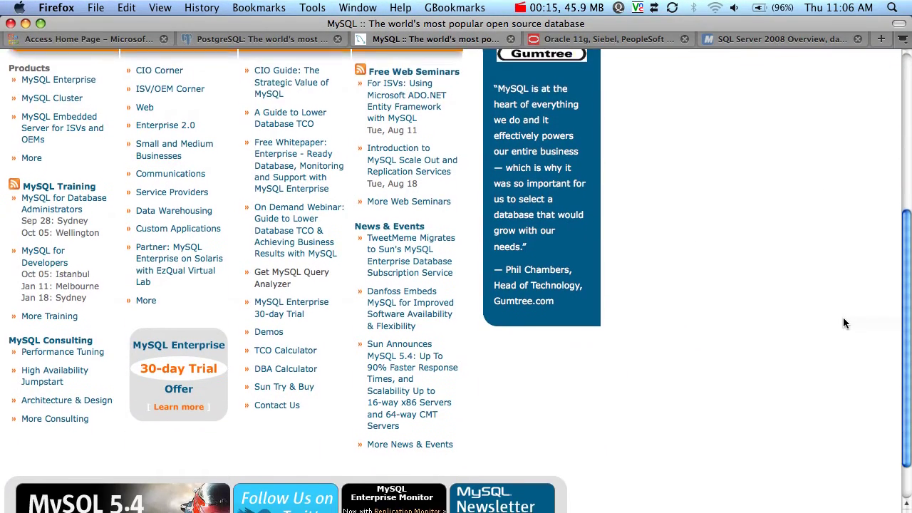
pyautogui.hotkey('ctrl', 'Tab')
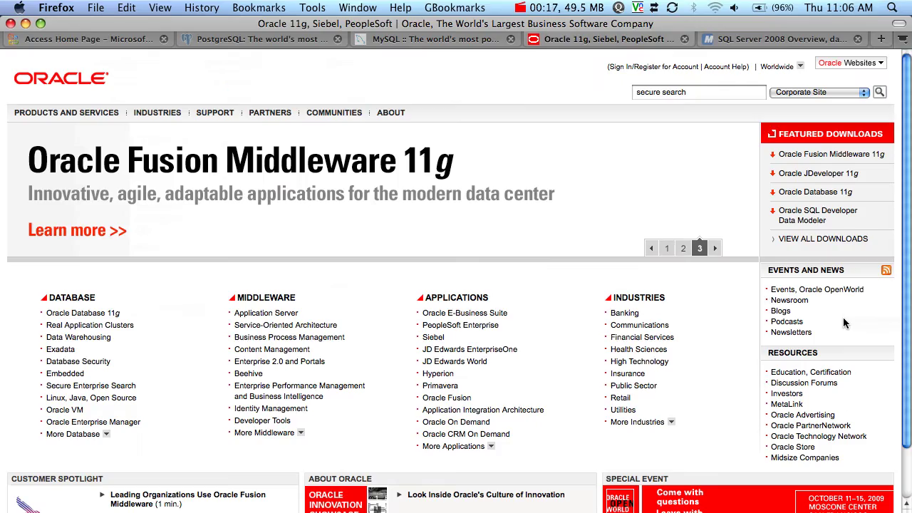
pyautogui.scroll(-3, 843, 324)
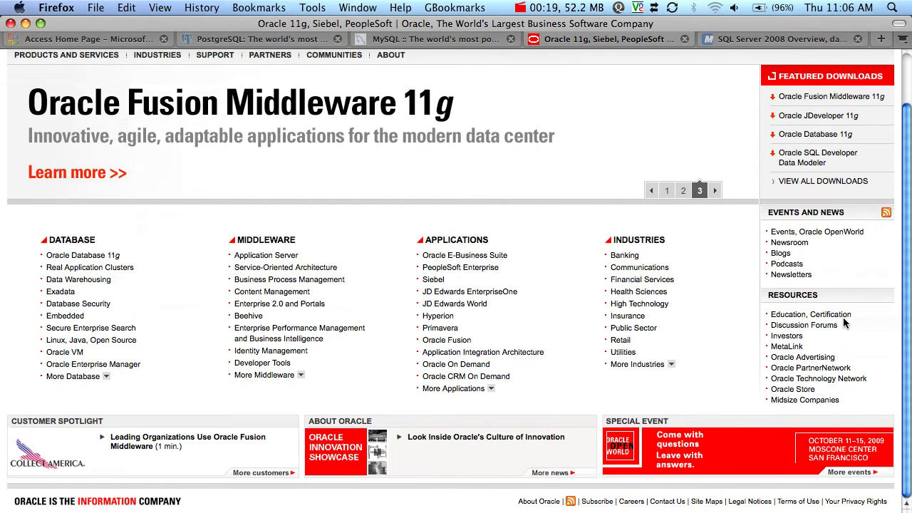
pyautogui.hotkey('ctrl', 'Tab')
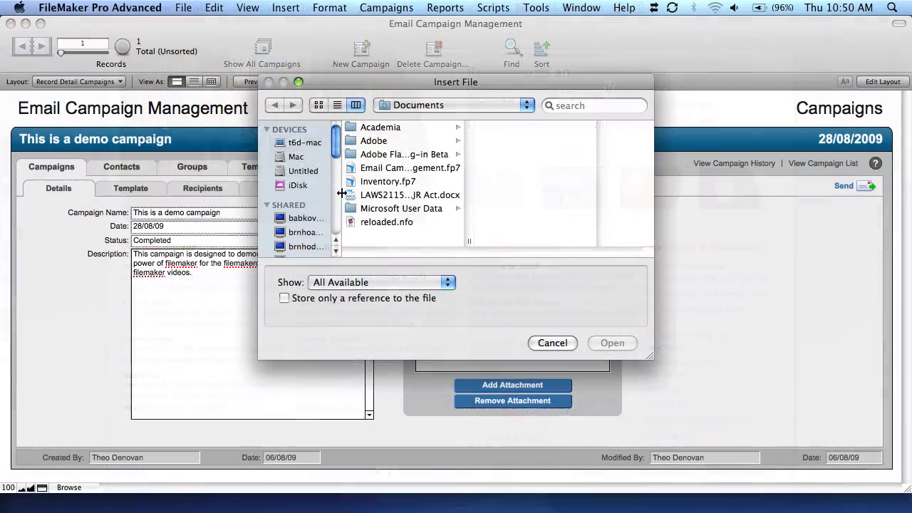
# Browse to the Pictures folder in the Insert File dialog for the demo campaign's attachment
pyautogui.scroll(-5, 306, 185)
pyautogui.scroll(3, 315, 190)
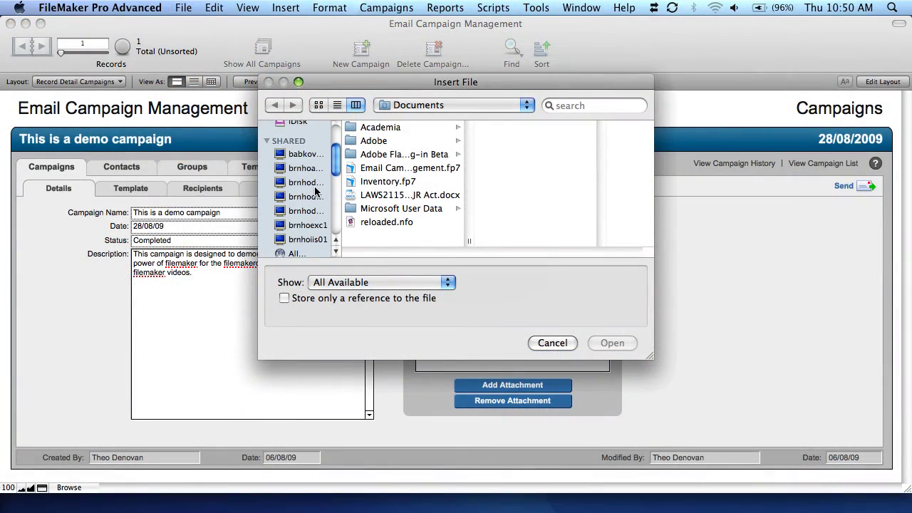
pyautogui.scroll(-5, 316, 191)
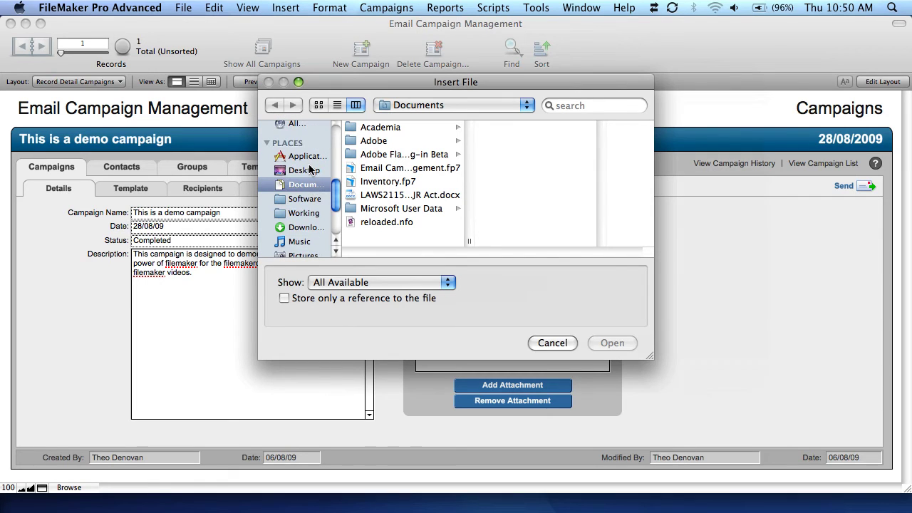
pyautogui.scroll(-3, 298, 221)
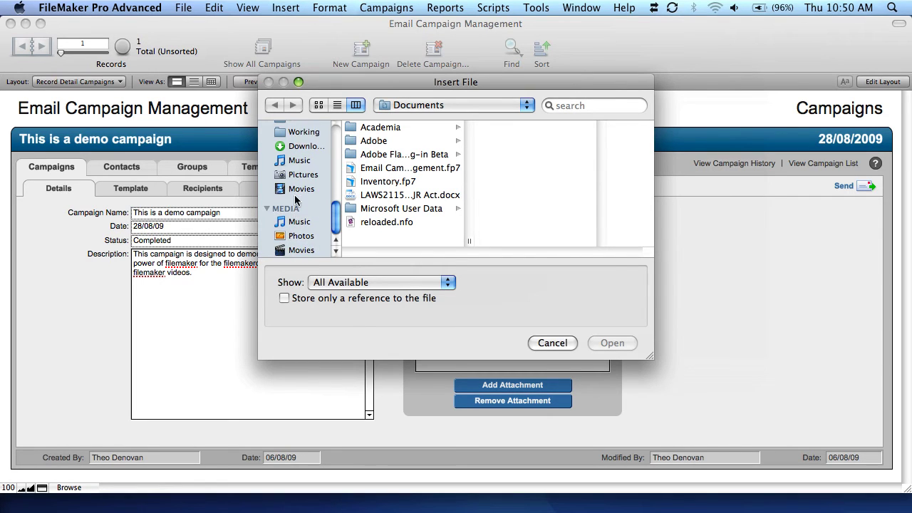
pyautogui.click(304, 163)
pyautogui.click(305, 175)
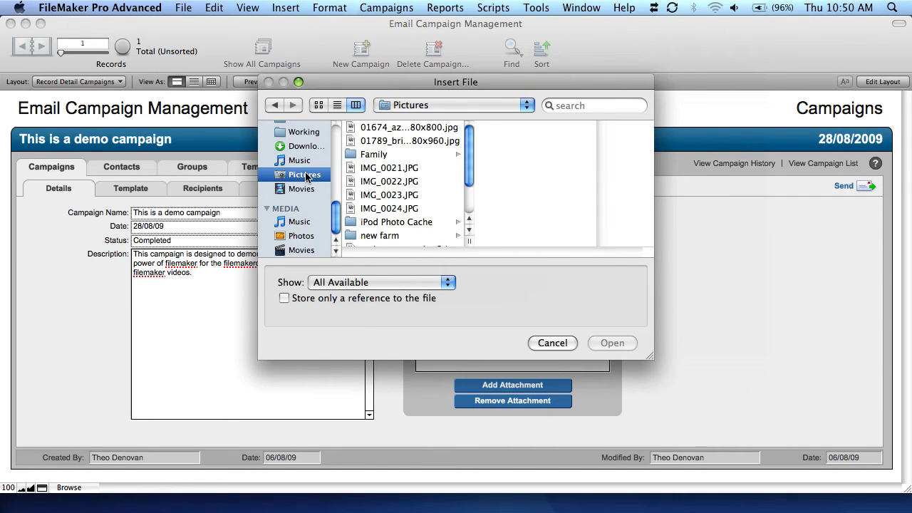
# Attach DSC00527.JPG from the "new farm" folder to the demo campaign
pyautogui.click(392, 168)
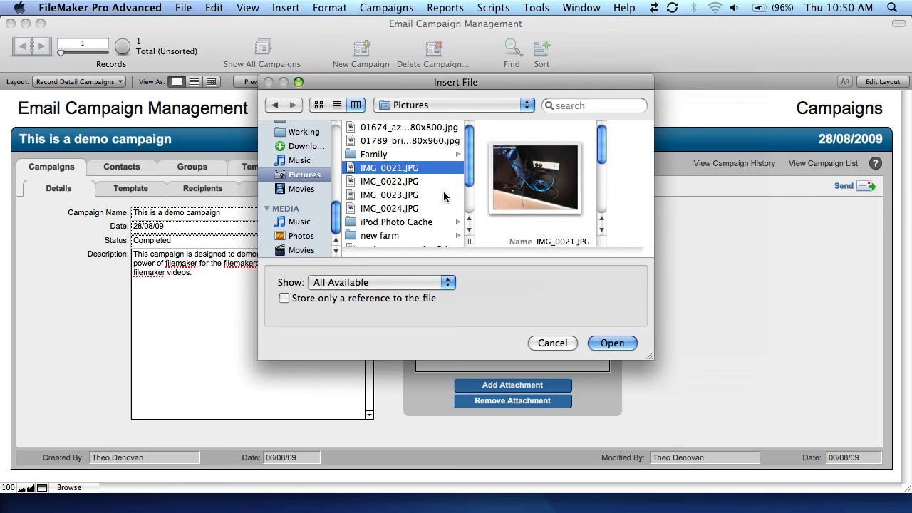
pyautogui.scroll(-3, 443, 197)
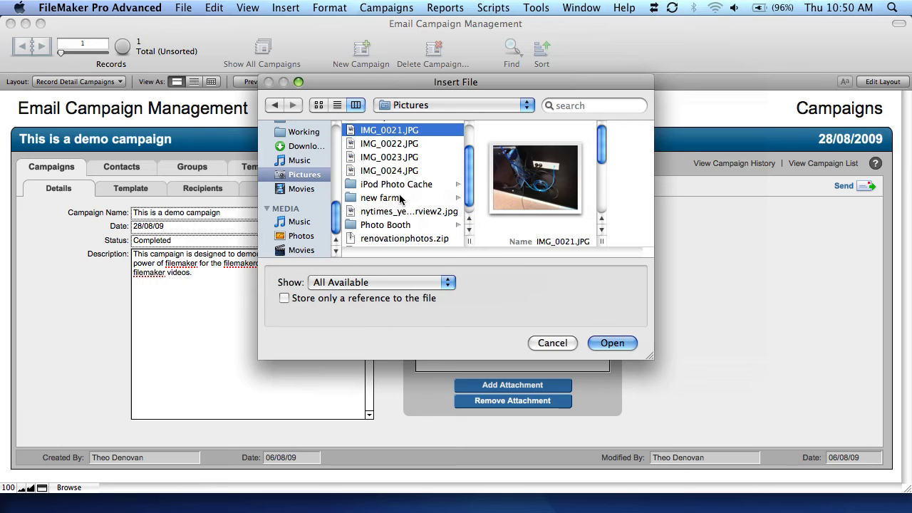
pyautogui.scroll(-1, 401, 199)
pyautogui.scroll(4, 400, 197)
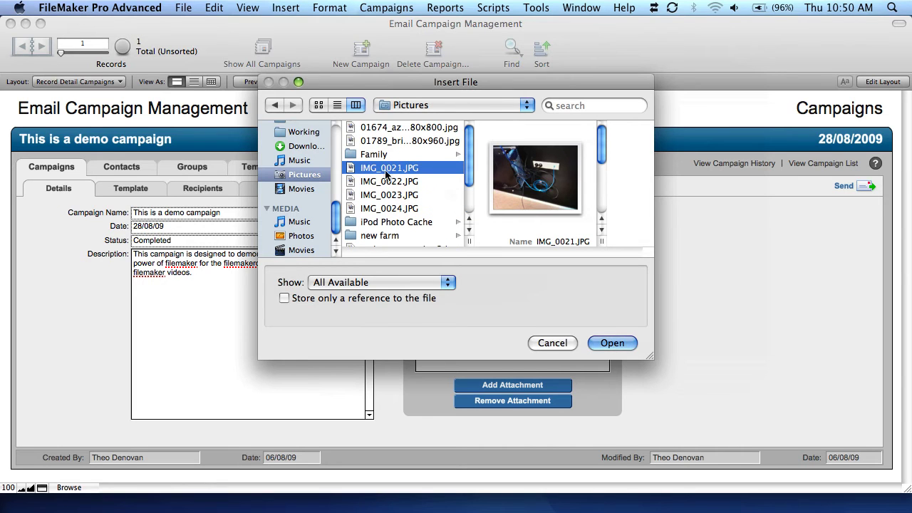
pyautogui.click(378, 236)
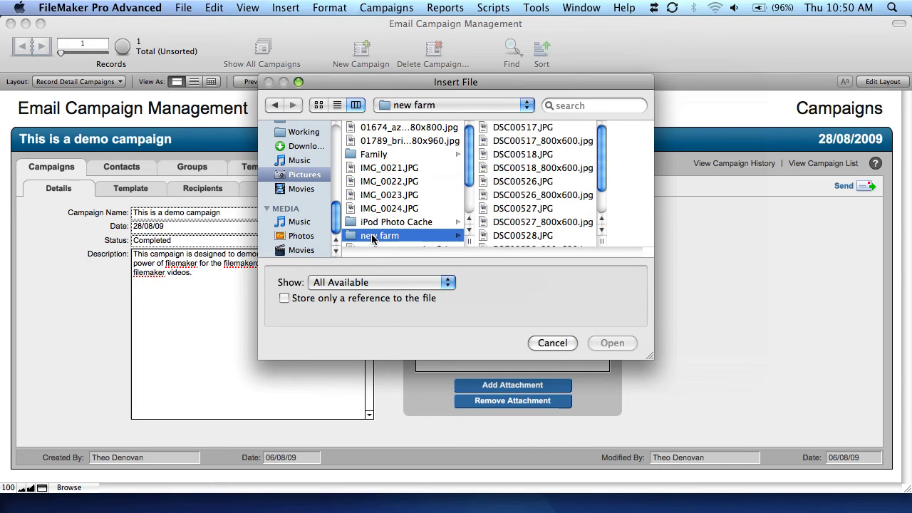
pyautogui.click(546, 187)
pyautogui.press('Down')
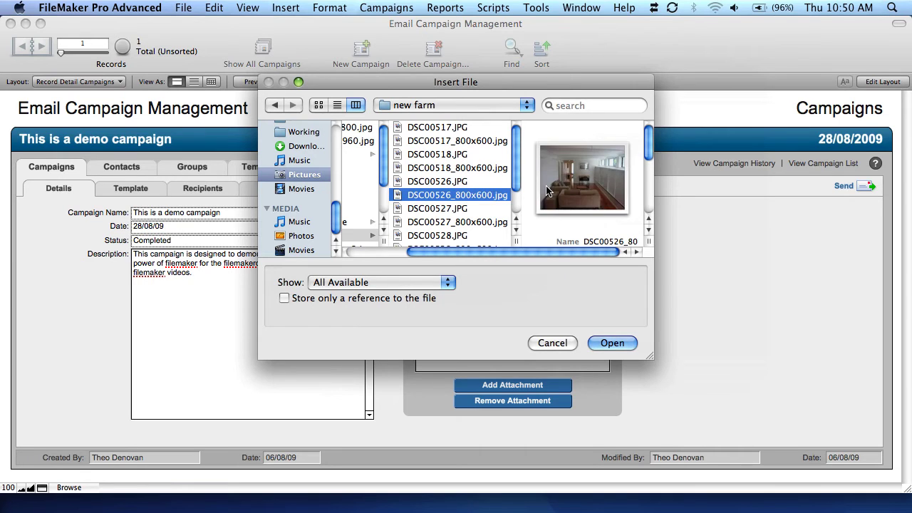
pyautogui.press('Down')
pyautogui.press('Return')
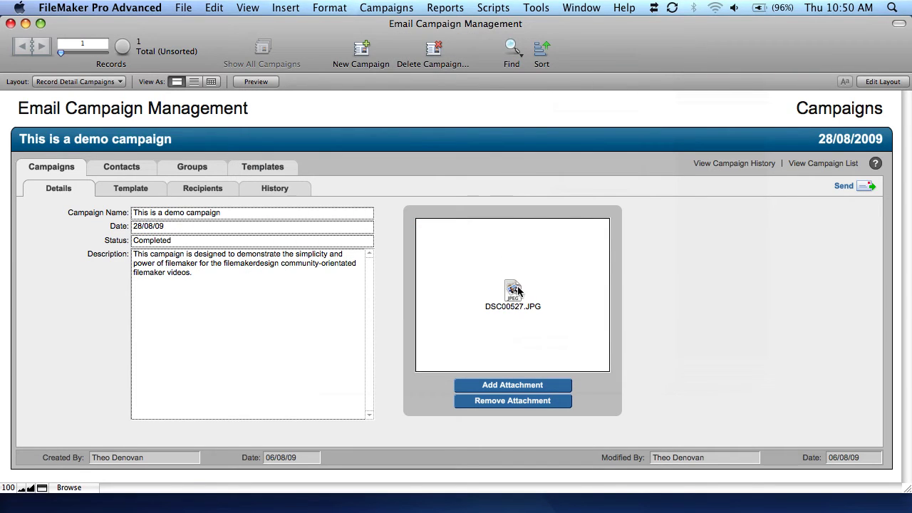
# Start sending the demo campaign and cancel the send request
pyautogui.click(868, 186)
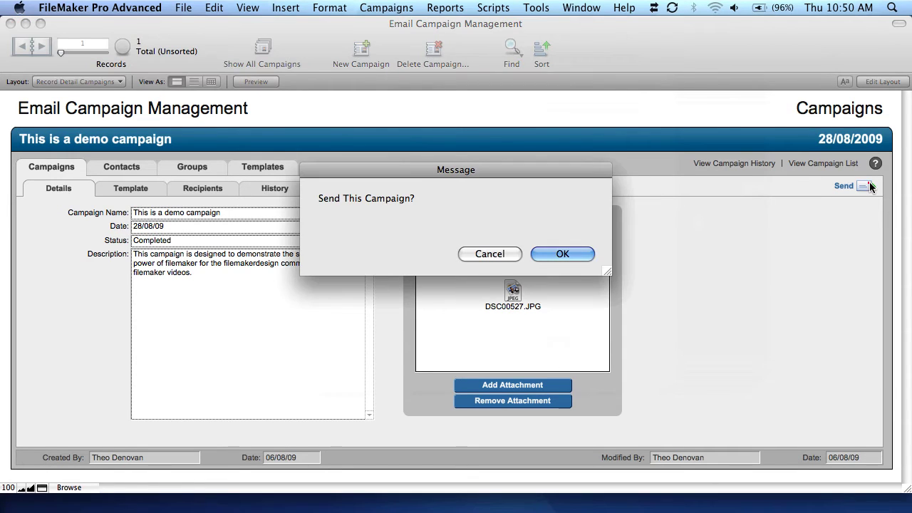
pyautogui.click(480, 255)
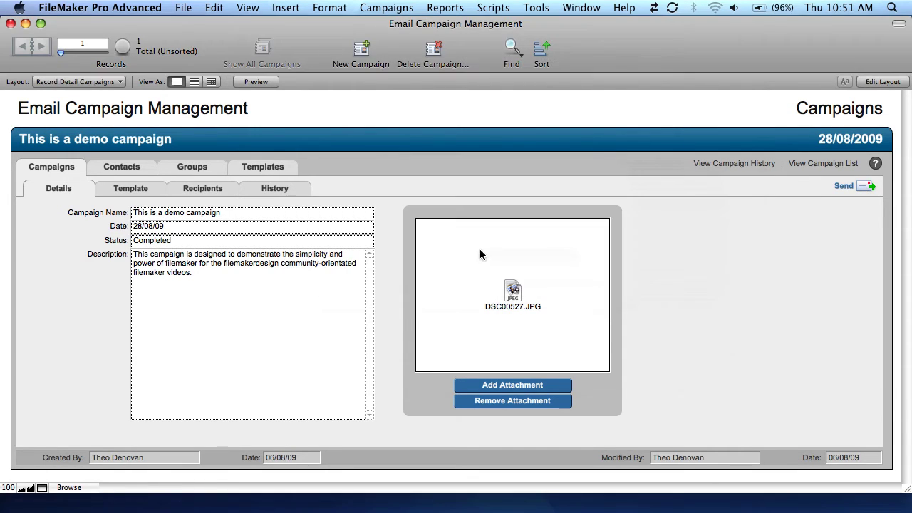
# Examine the Contacts section's empty contact details and its Website view
pyautogui.click(121, 169)
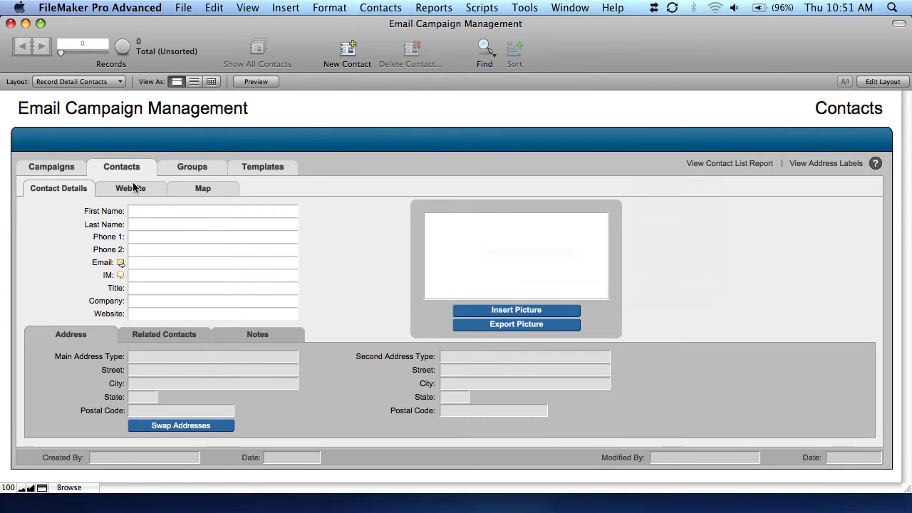
pyautogui.click(132, 187)
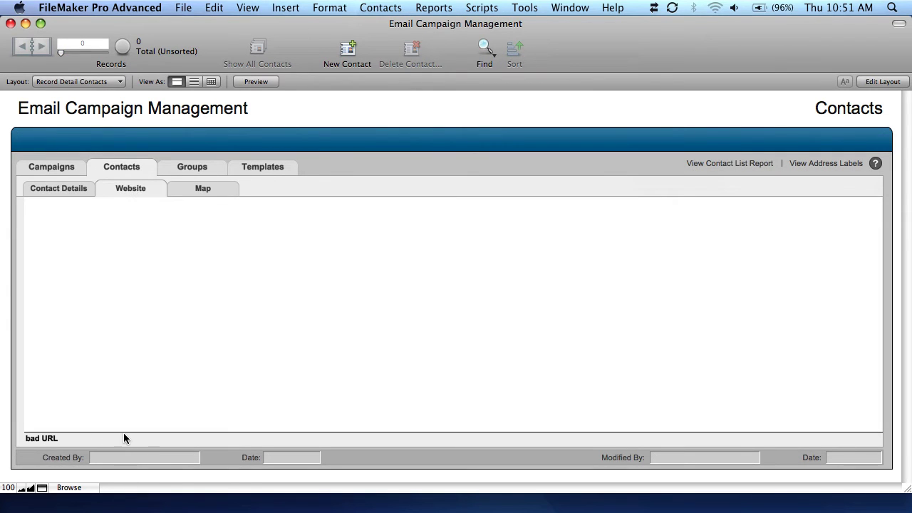
pyautogui.click(65, 187)
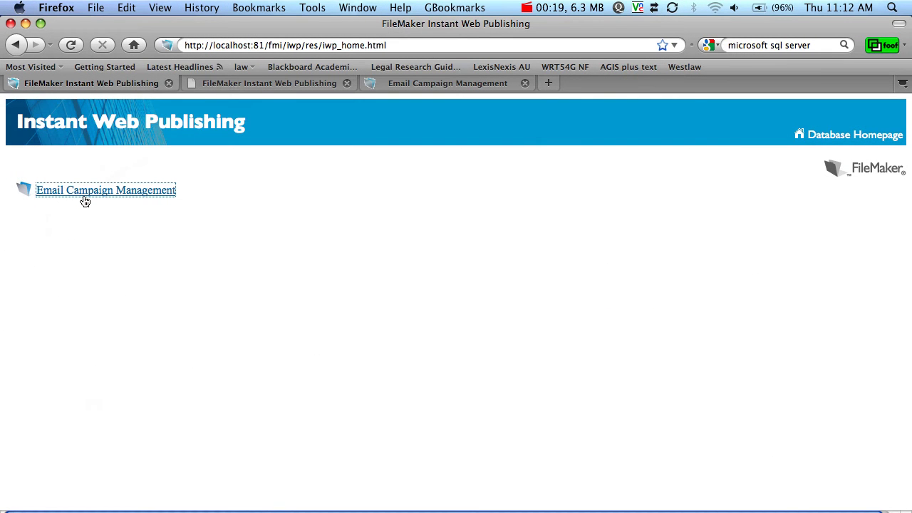
# Open the Email Campaign Management database through Instant Web Publishing in Firefox and start editing the campaign's template
pyautogui.click(83, 199)
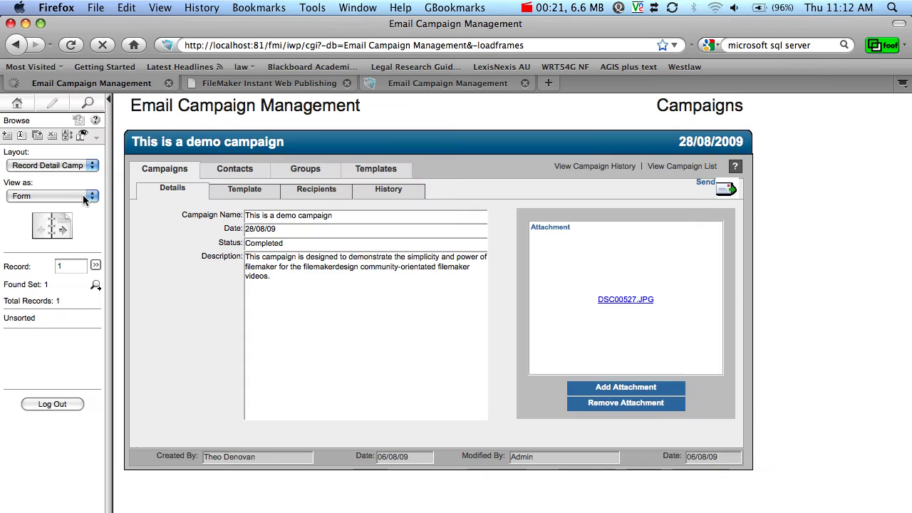
pyautogui.click(253, 191)
pyautogui.click(284, 231)
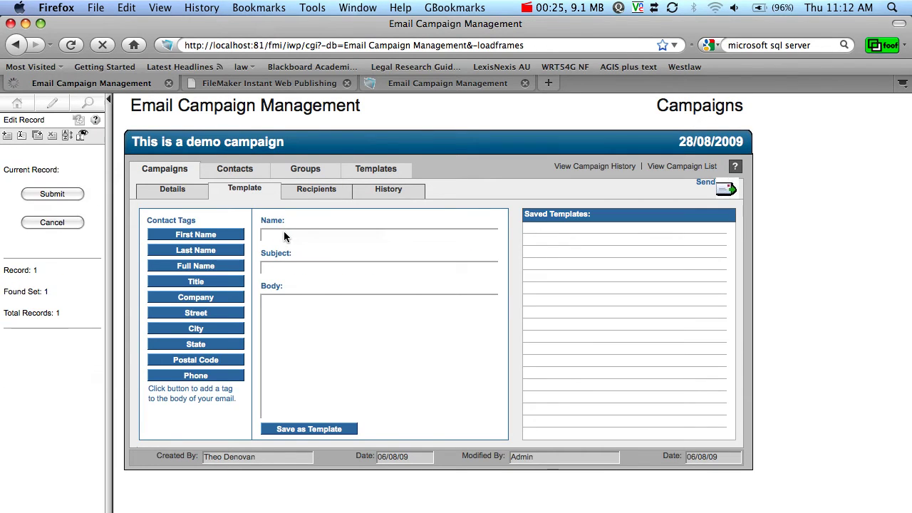
# Change the campaign name in the web form's details to "This was updated from the web!" and open the DSC00527.JPG attachment
pyautogui.click(187, 192)
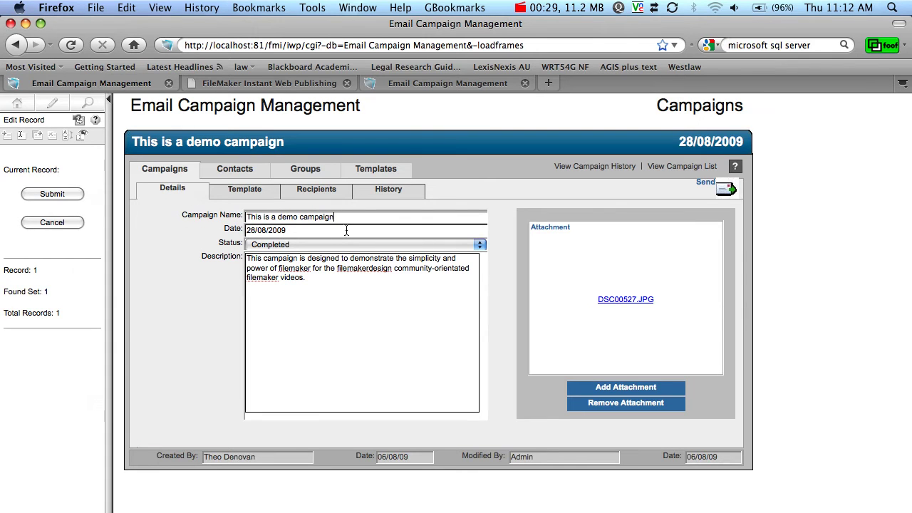
pyautogui.write('This was updated from the web!')
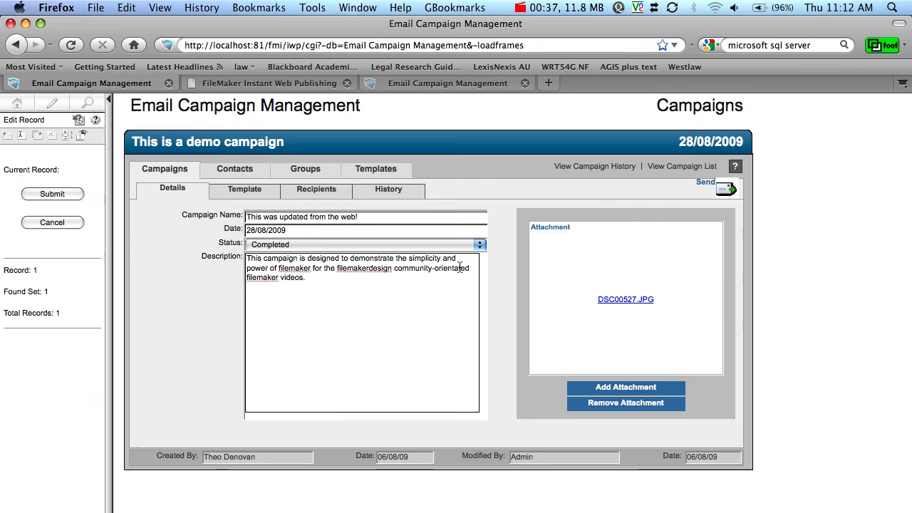
pyautogui.click(607, 300)
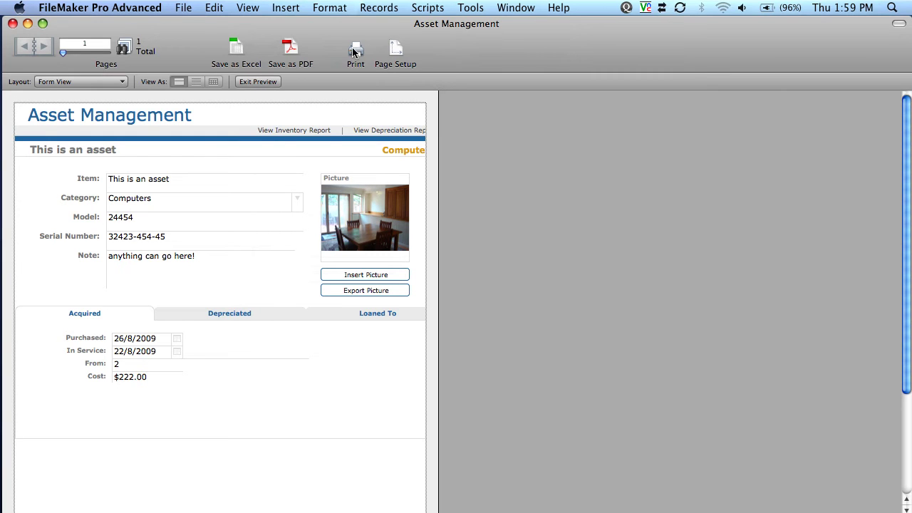
# Leave the Asset Management print preview, view the inventory report and return to the asset record
pyautogui.click(272, 84)
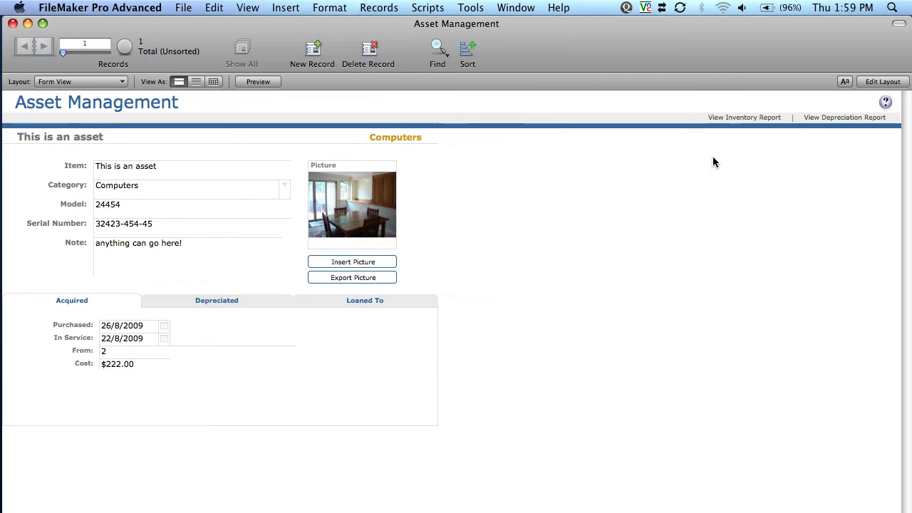
pyautogui.click(759, 118)
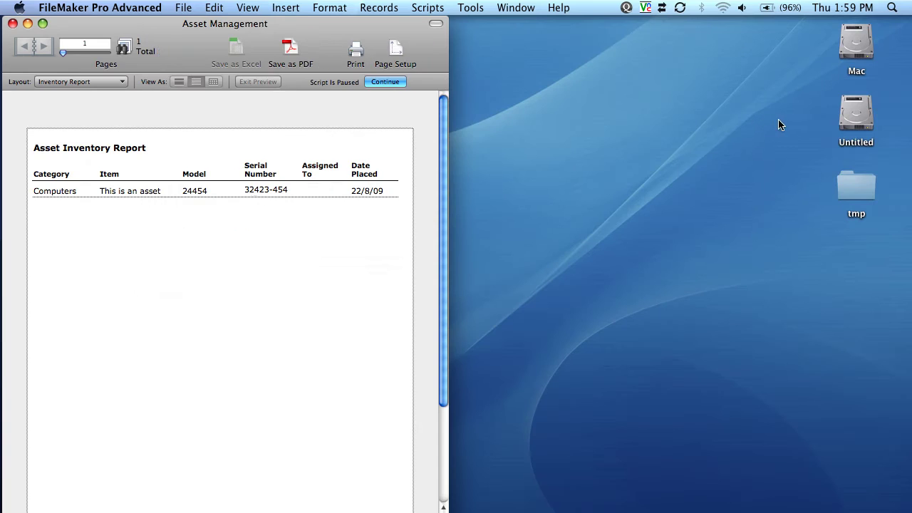
pyautogui.click(385, 81)
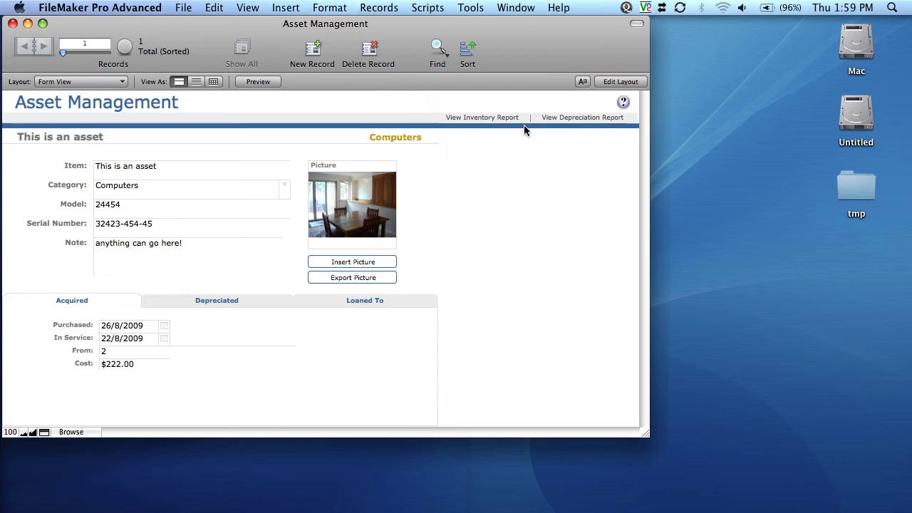
# View the asset depreciation report down to its page footer and return to the asset record
pyautogui.click(597, 118)
pyautogui.scroll(-5, 421, 133)
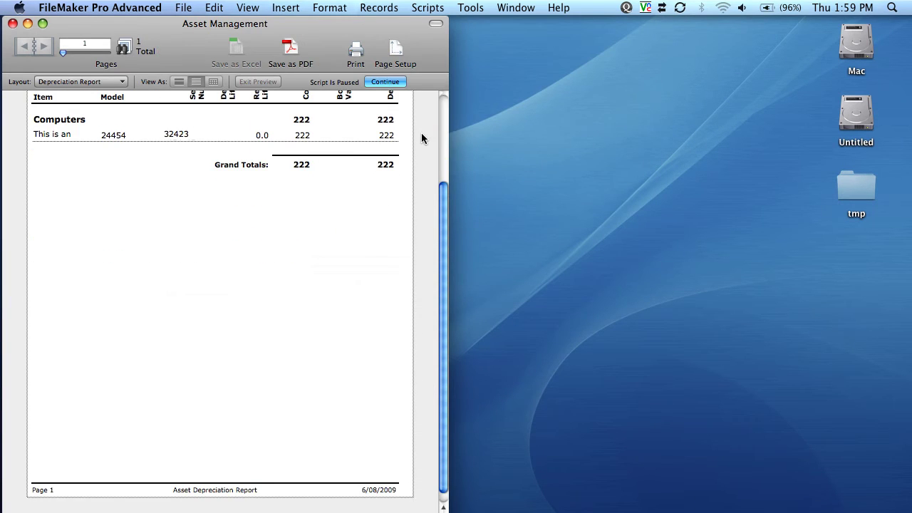
pyautogui.scroll(2, 421, 133)
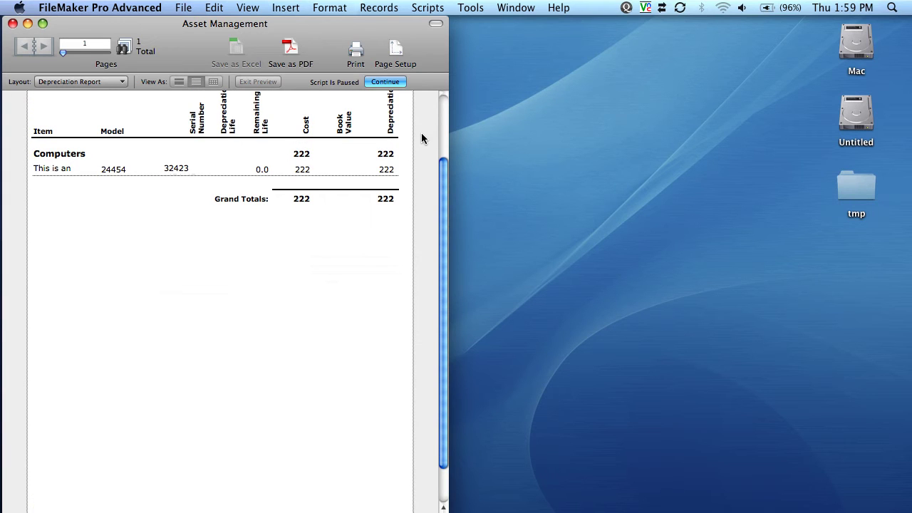
pyautogui.click(400, 83)
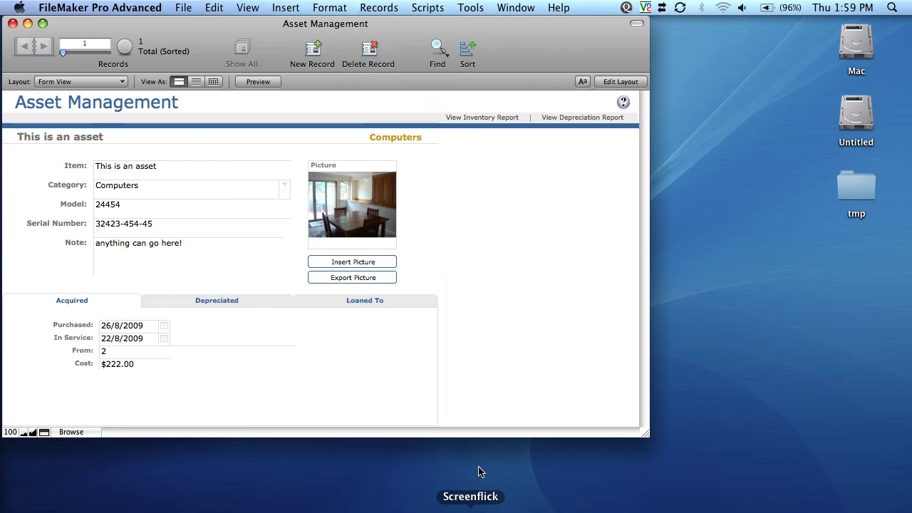
pyautogui.click(483, 498)
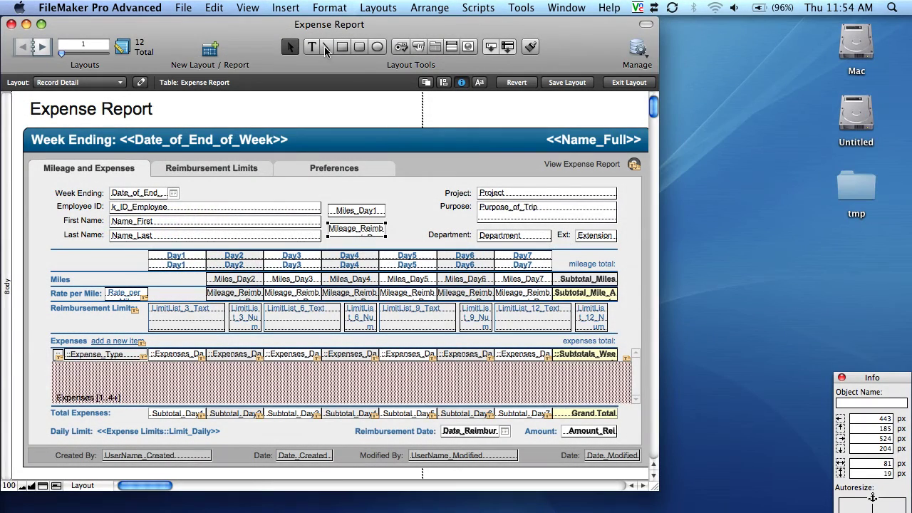
# Add the text "This is a demonstration." beside the Expense Report heading on the Record Detail layout
pyautogui.click(311, 46)
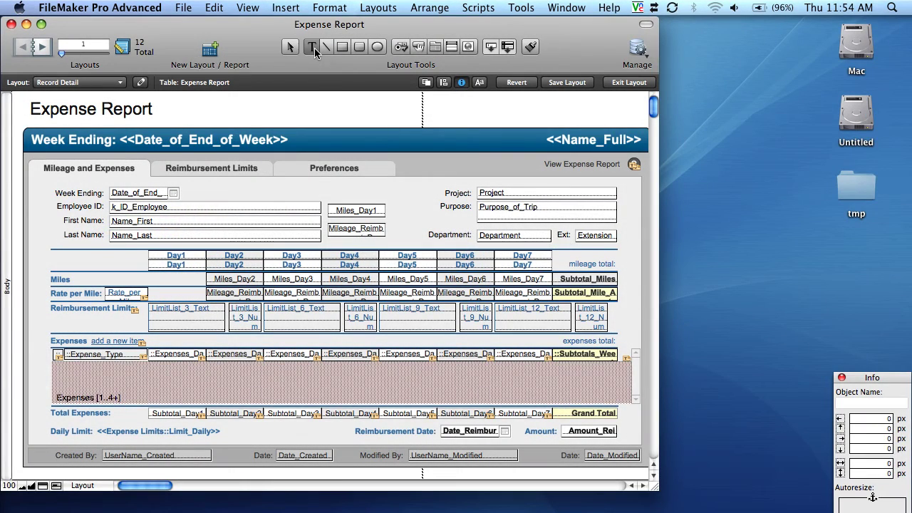
pyautogui.click(294, 107)
pyautogui.write('This is a co')
pyautogui.write('monstration')
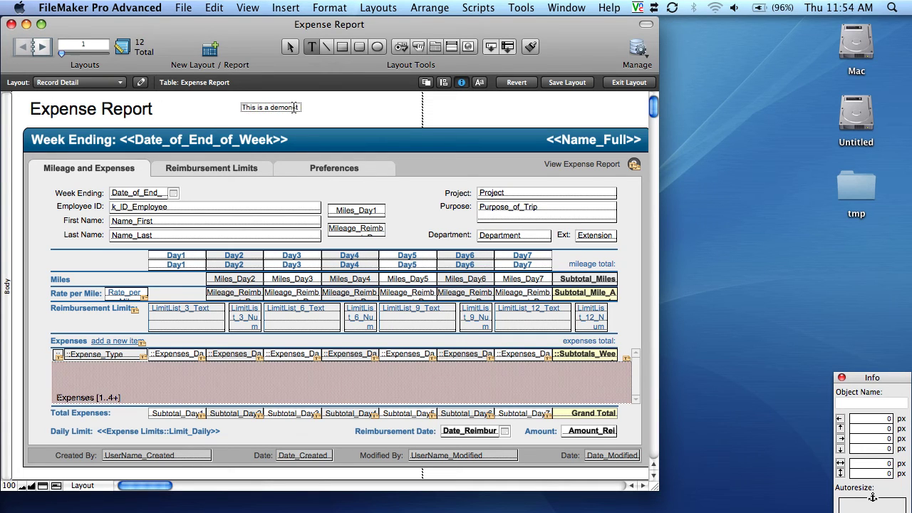
pyautogui.write('.')
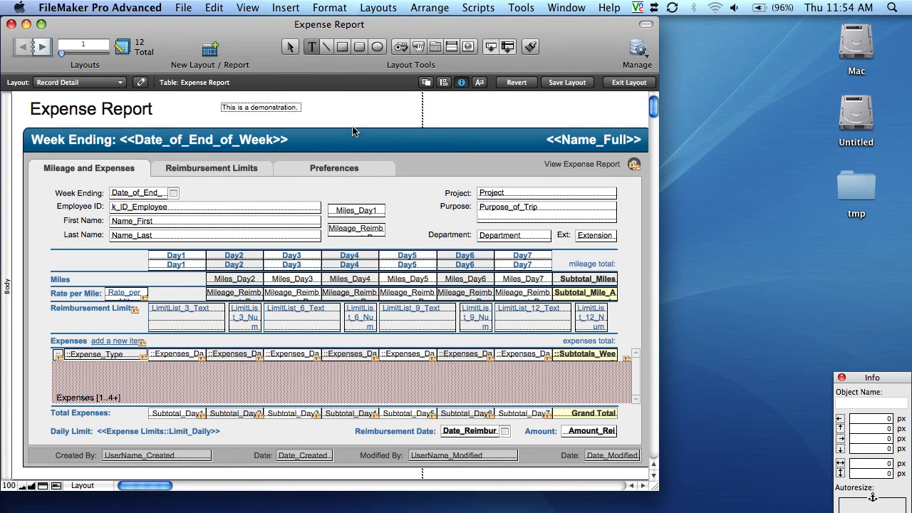
pyautogui.press('Escape')
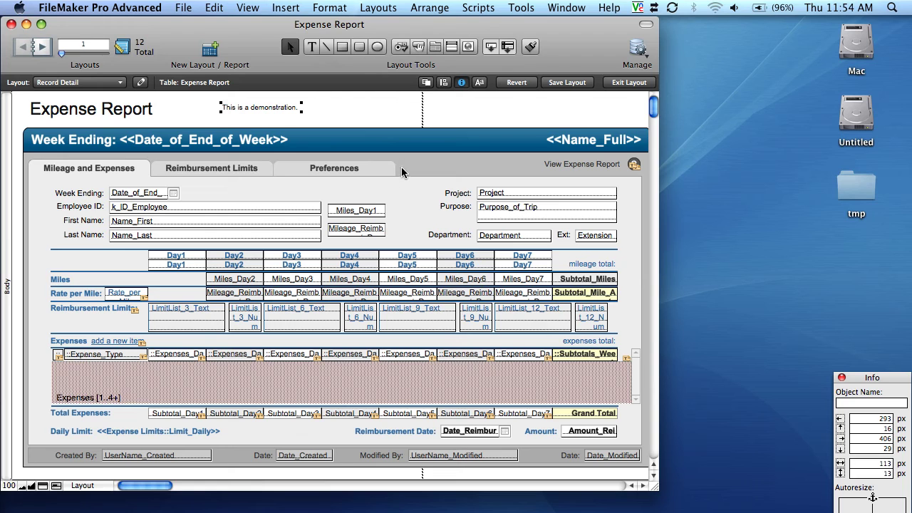
# Draw a circle about 49 px in diameter between the Miles_Day1 and Project fields
pyautogui.click(381, 50)
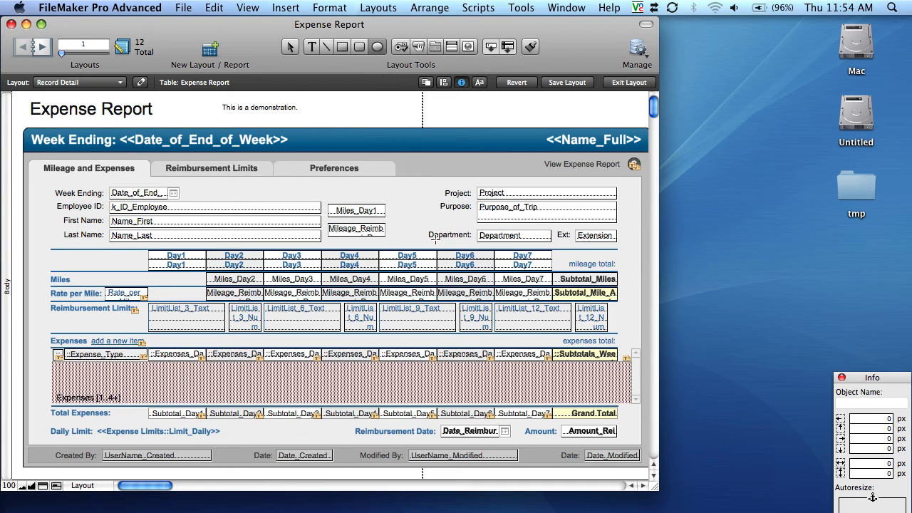
pyautogui.moveTo(405, 195); pyautogui.dragTo(437, 226)
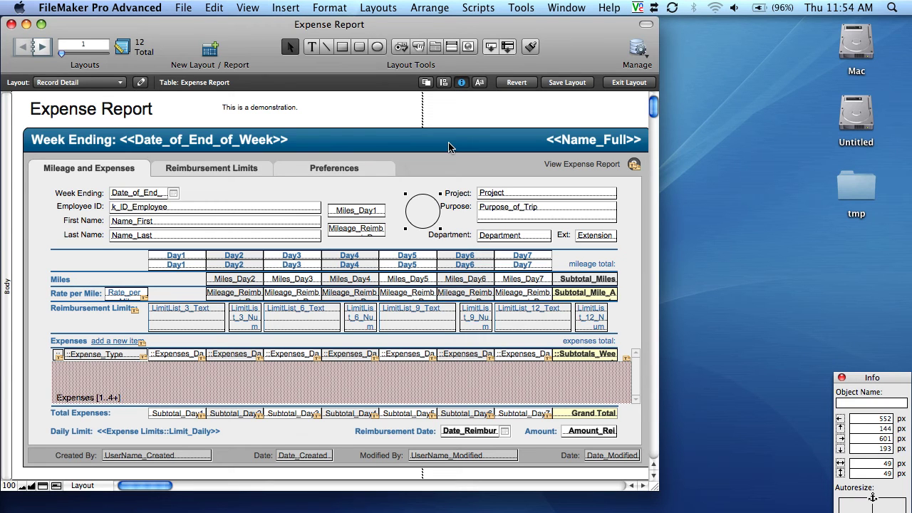
# Move the circle closer to the Miles_Day1 field and reposition the tab control about 16 px from the layout's left edge and 89 px from its top
pyautogui.click(472, 157)
pyautogui.moveTo(473, 157); pyautogui.dragTo(484, 144)
pyautogui.moveTo(430, 188); pyautogui.dragTo(412, 195)
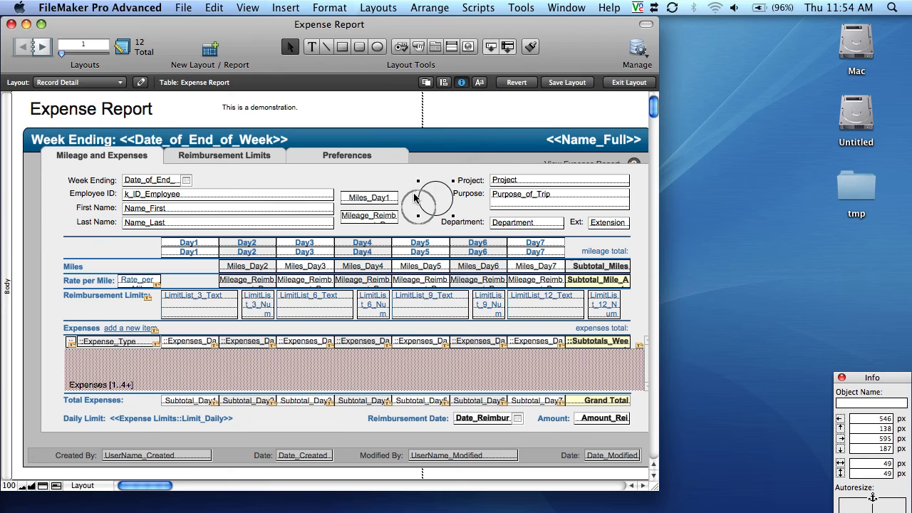
pyautogui.click(435, 149)
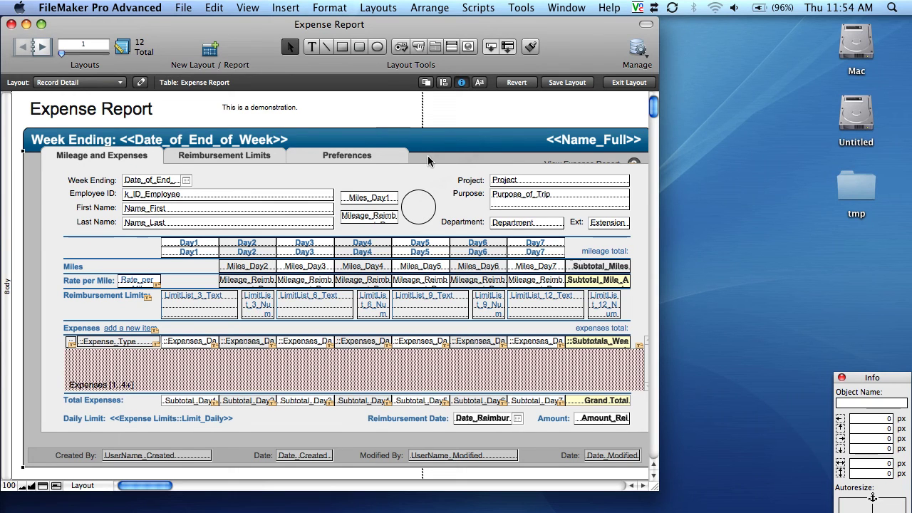
pyautogui.click(382, 189)
pyautogui.moveTo(383, 191); pyautogui.dragTo(391, 185)
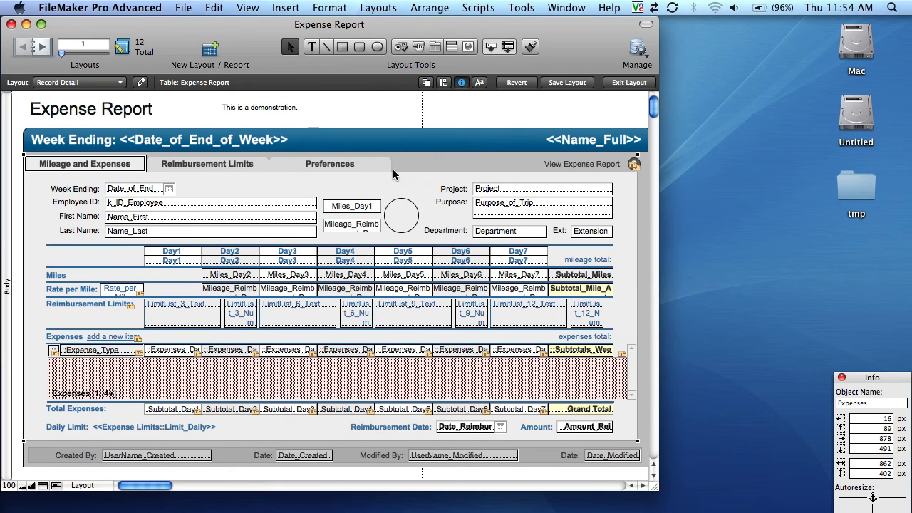
# Add a text label reading "The field is a" near the Employee ID field on the expense layout
pyautogui.click(313, 47)
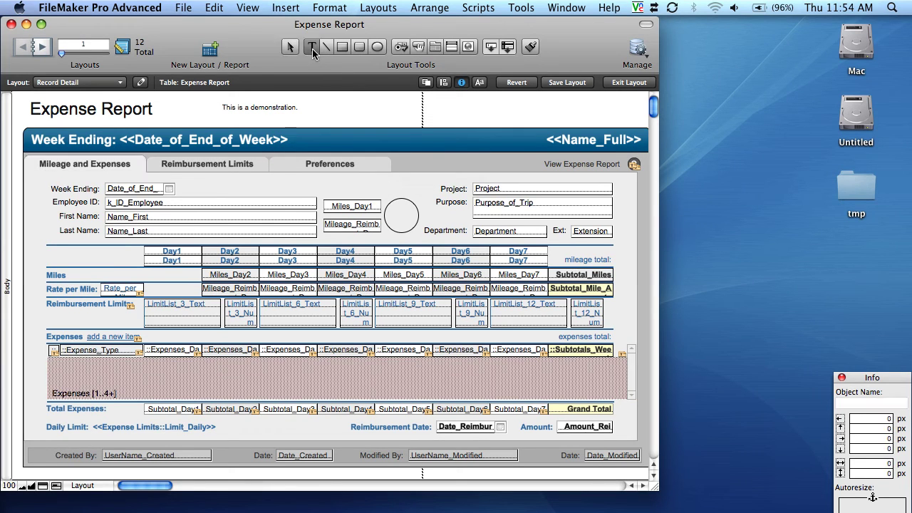
pyautogui.click(295, 185)
pyautogui.write('The field is a')
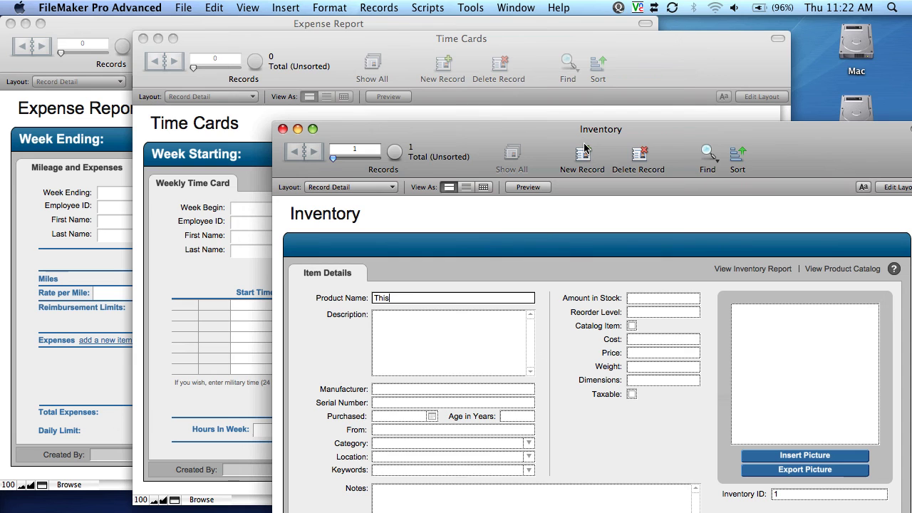
# Complete the new inventory record's product name as "This is an inventory item."
pyautogui.write('is an inventory item.')
# Look through the open Expense Report, Time Cards and Inventory database windows, ending on Expense Report
pyautogui.click(507, 26)
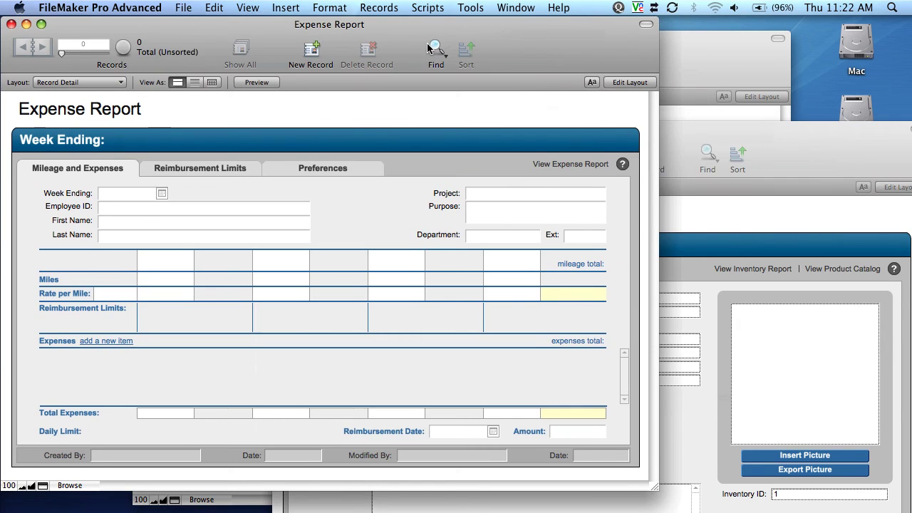
pyautogui.click(722, 71)
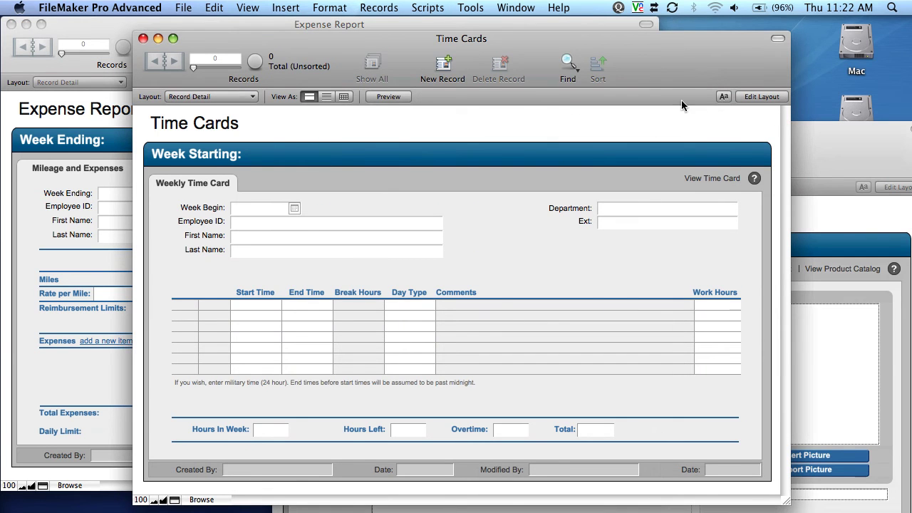
pyautogui.click(828, 147)
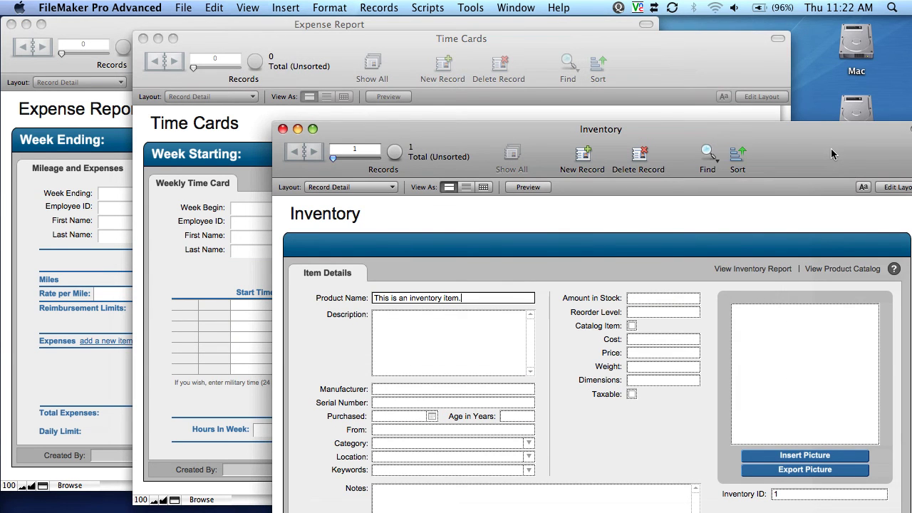
pyautogui.click(724, 68)
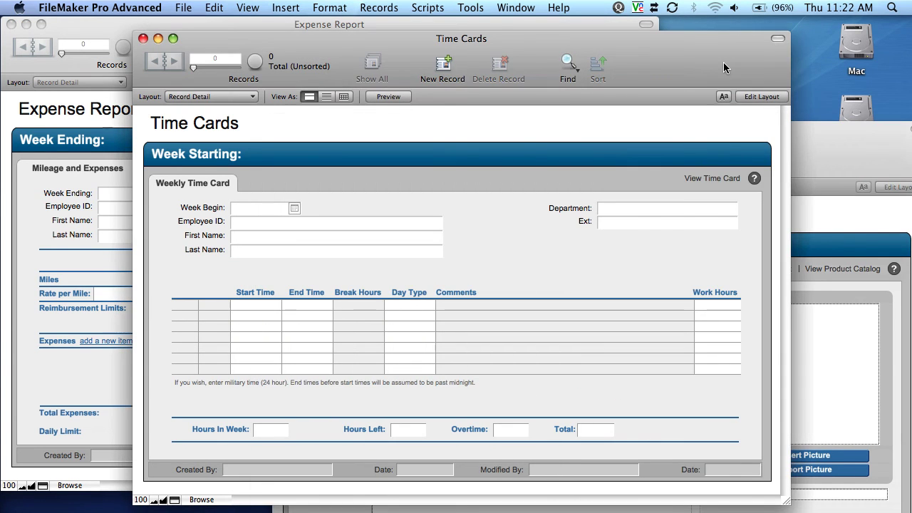
pyautogui.click(605, 30)
pyautogui.press('super+Tab')
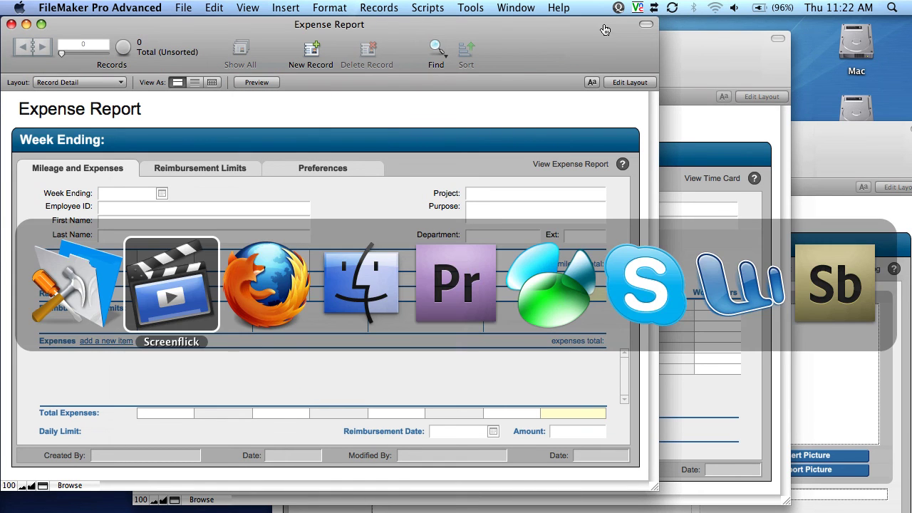